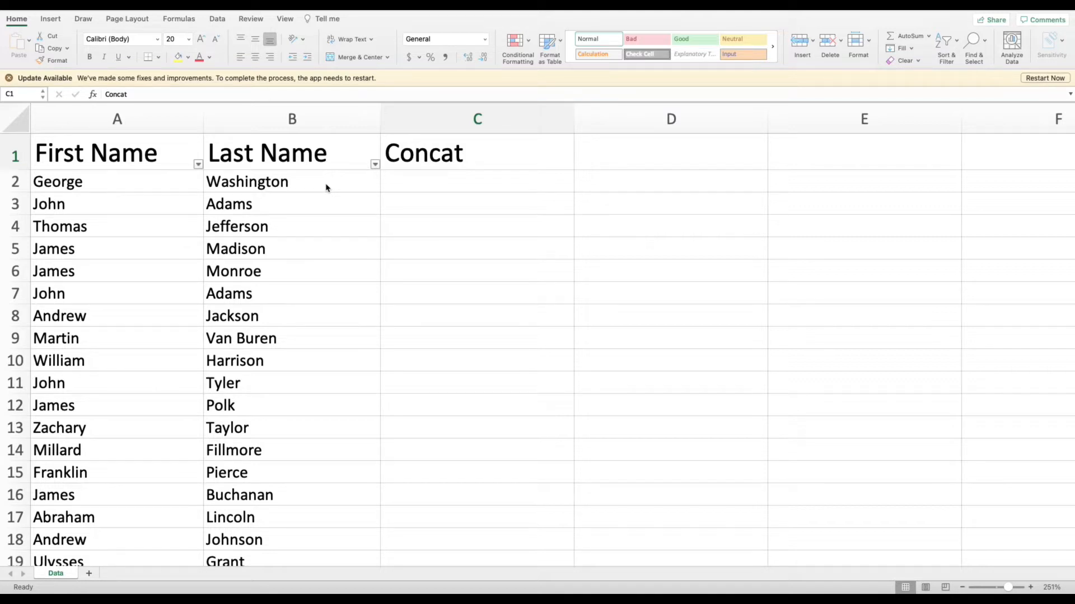
- Enter the formula =CONCAT(A2,B2) in cell C2 to join the first and last name
{"action": "left_click", "coordinate": [428, 192]}
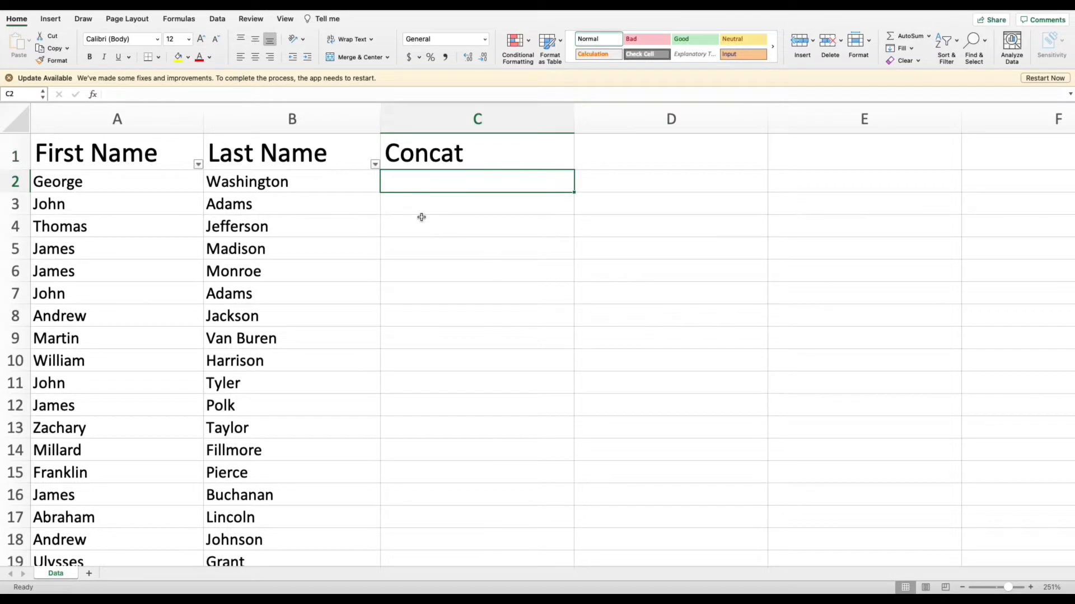
{"action": "double_click", "coordinate": [422, 180]}
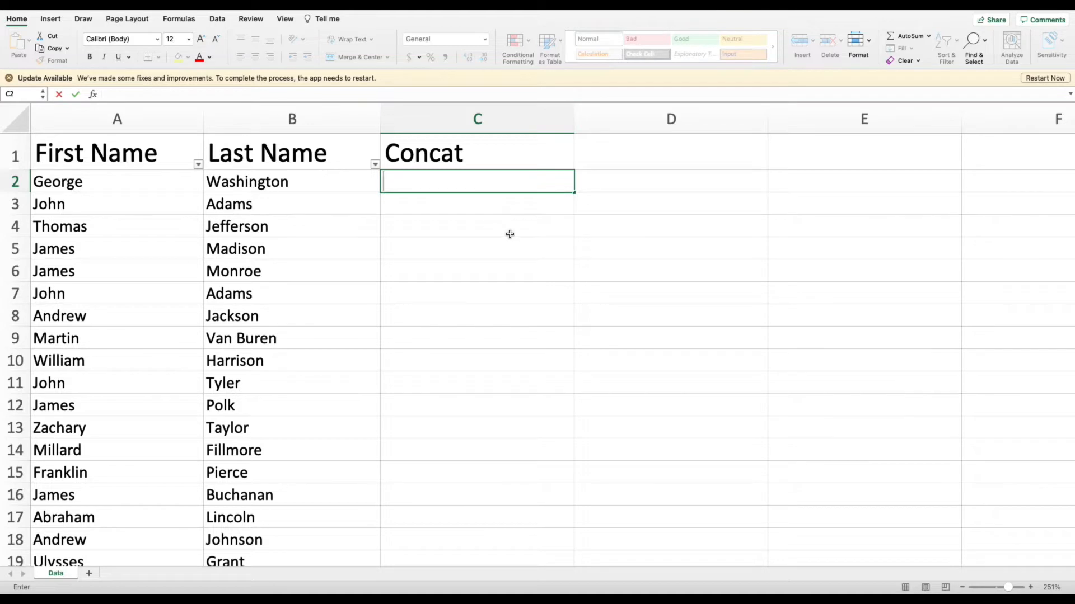
{"action": "type", "text": "=concat"}
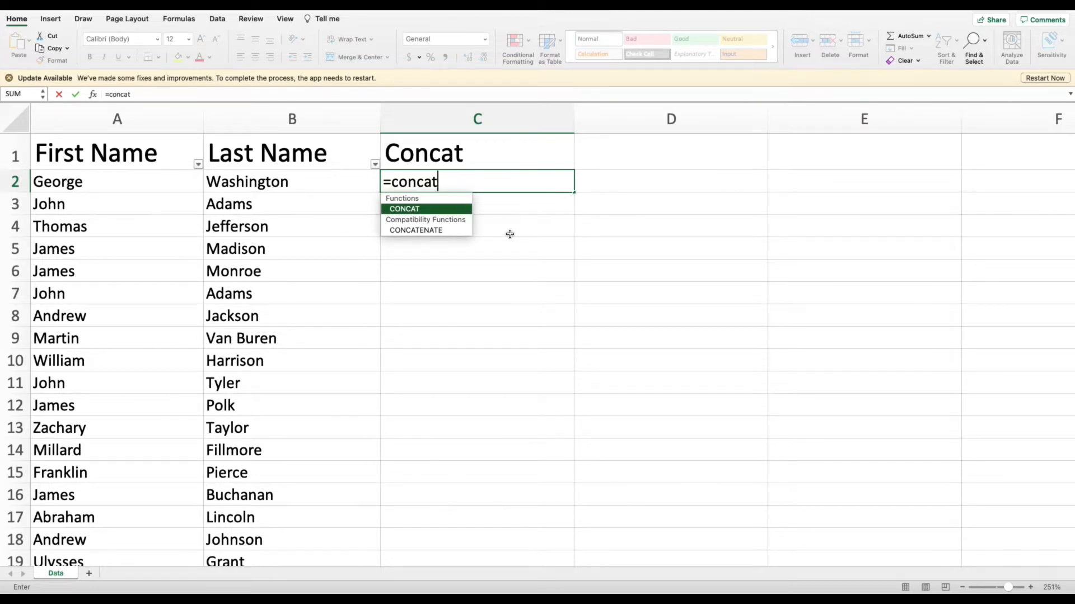
{"action": "type", "text": "("}
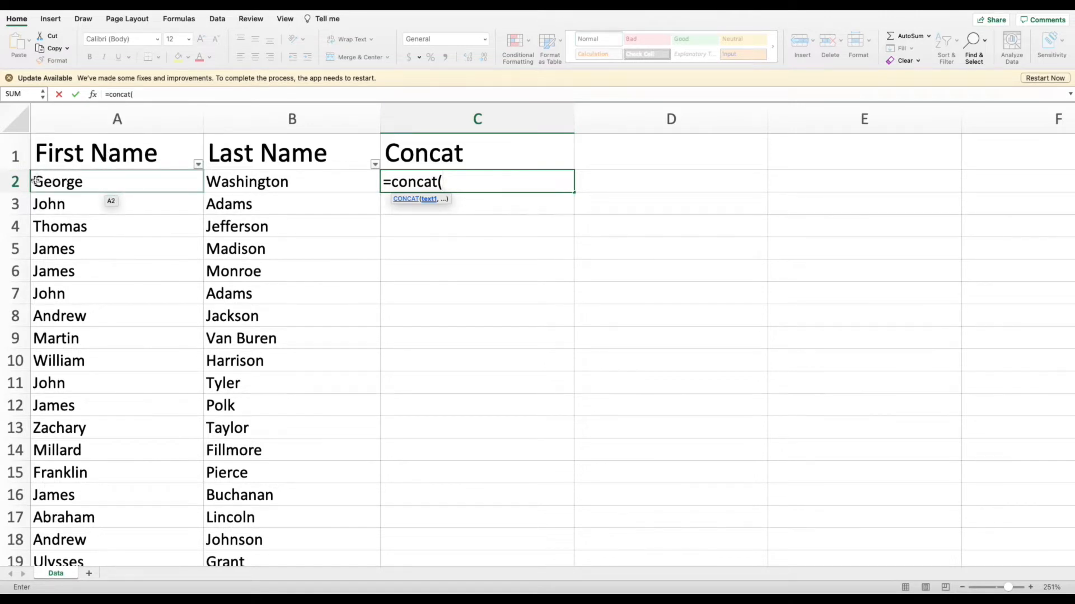
{"action": "left_click", "coordinate": [128, 181]}
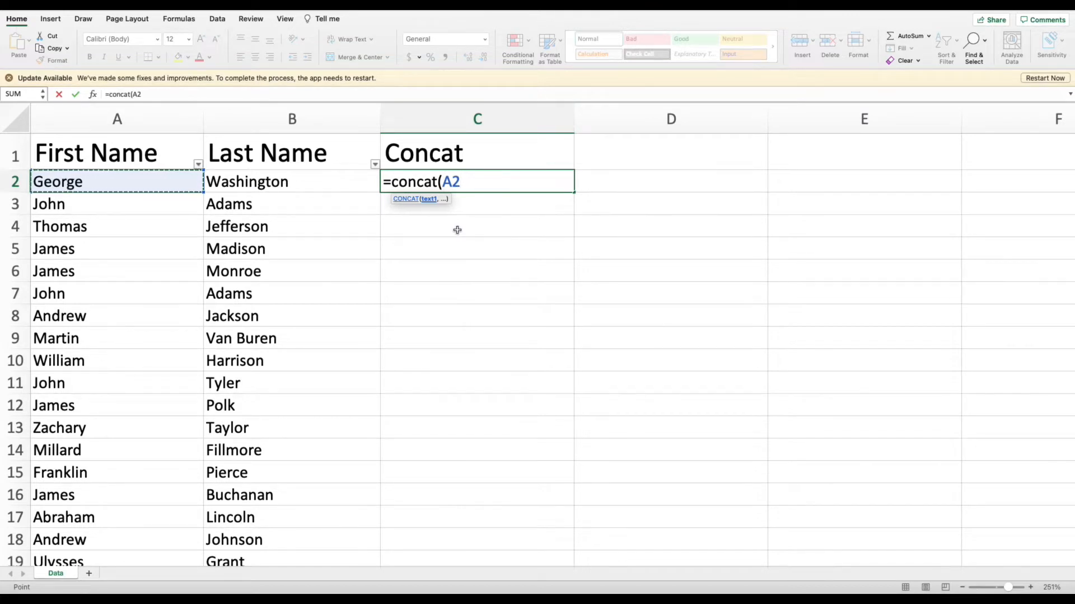
{"action": "type", "text": ","}
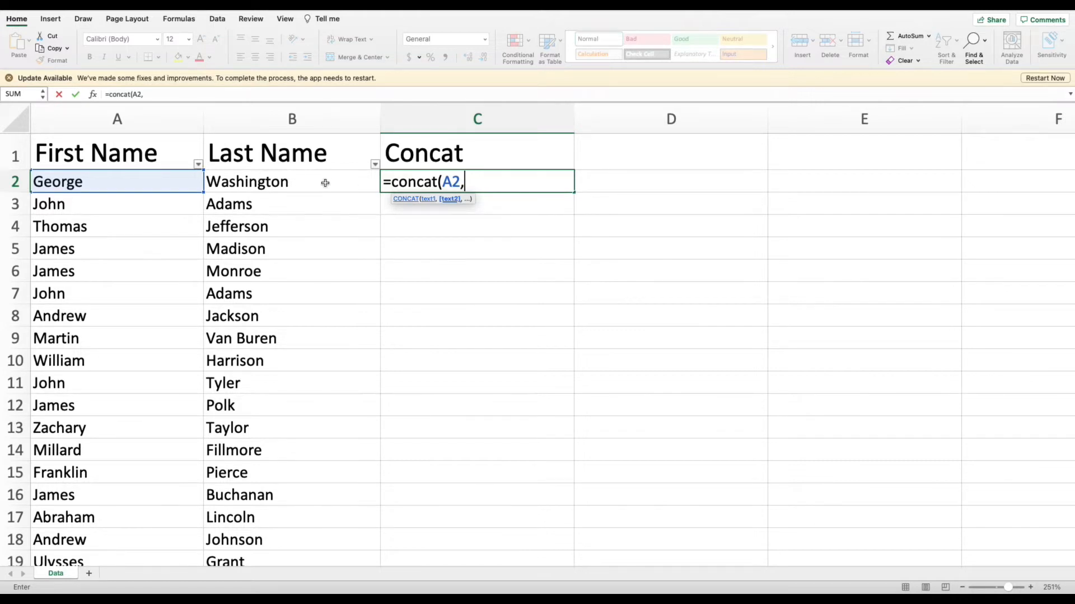
{"action": "left_click", "coordinate": [281, 175]}
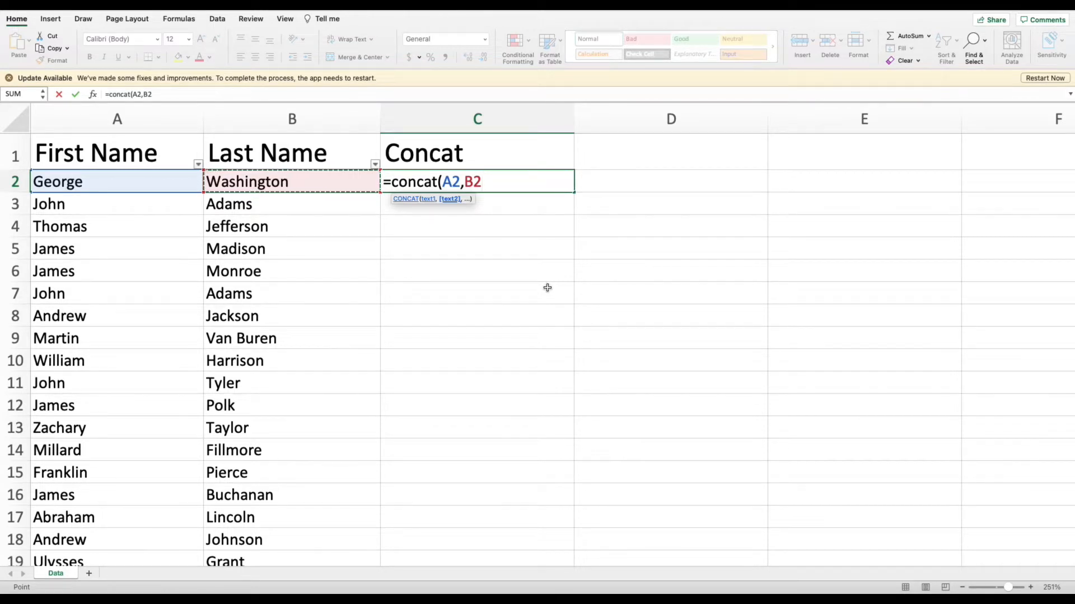
{"action": "type", "text": ","}
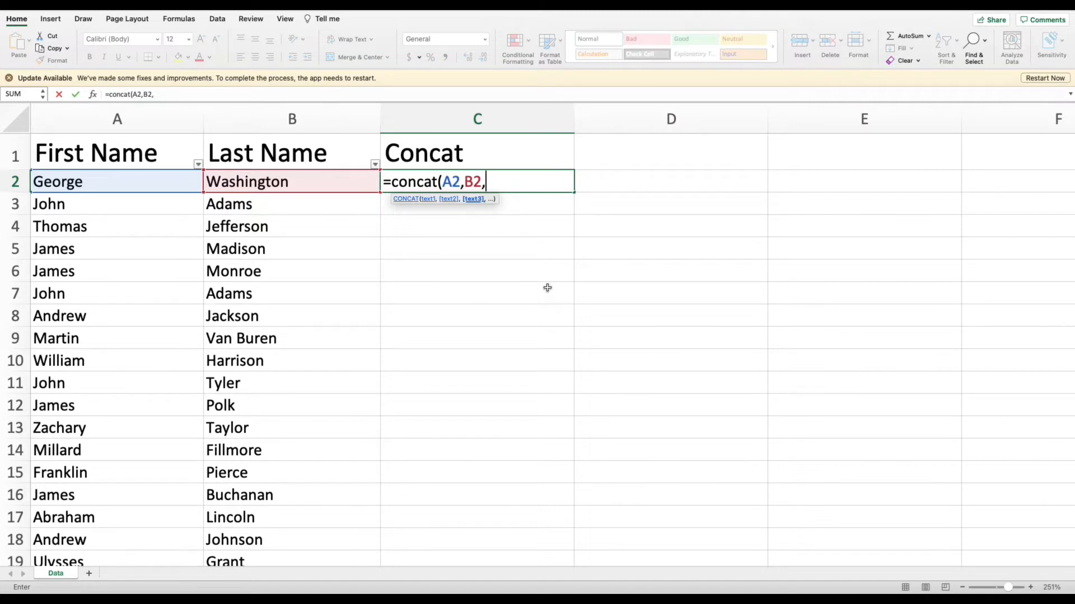
{"action": "key", "text": "BackSpace"}
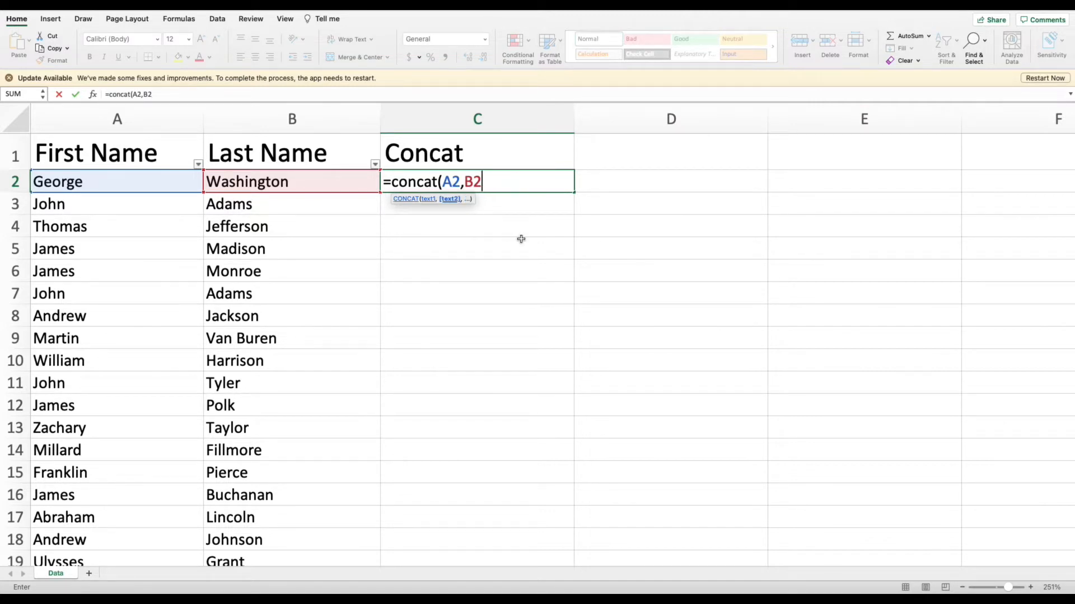
{"action": "type", "text": ")"}
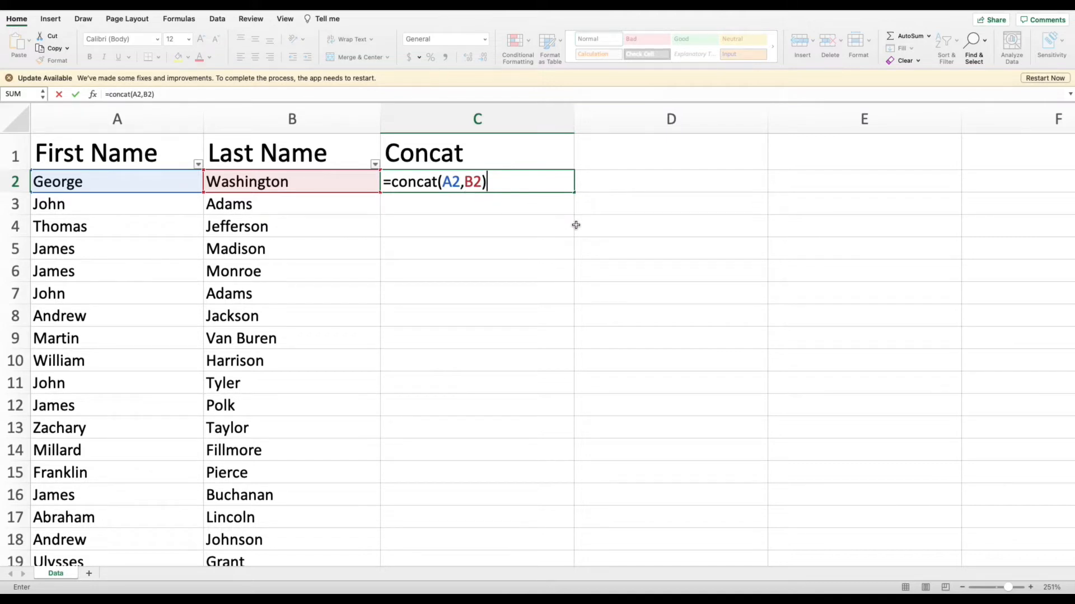
{"action": "key", "text": "Return"}
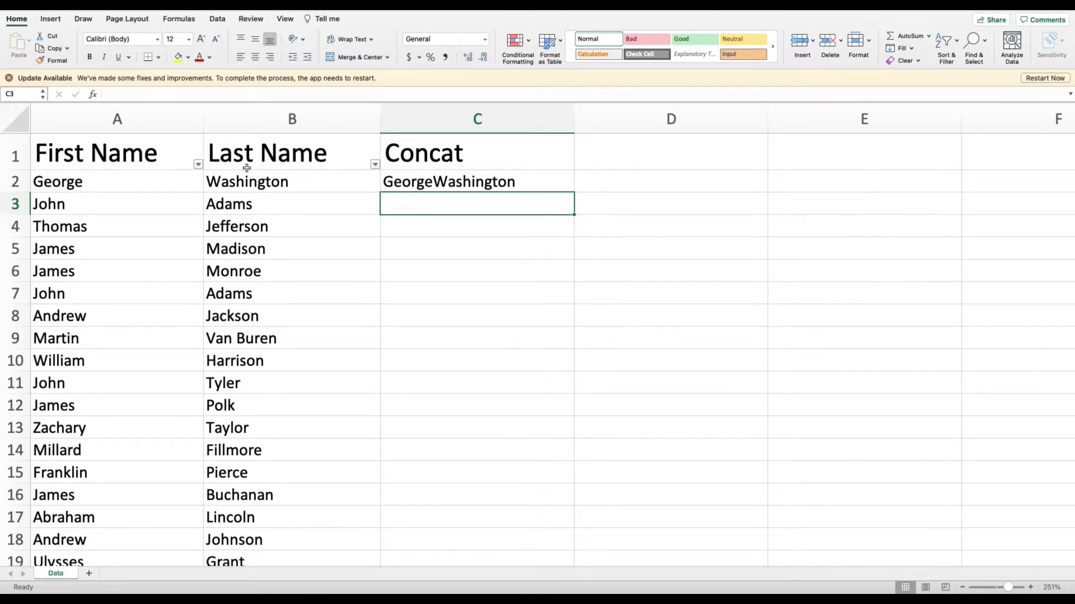
- Edit the C2 formula to =CONCAT(A2," ",B2) so a space separates the first and last name
{"action": "left_click", "coordinate": [455, 180]}
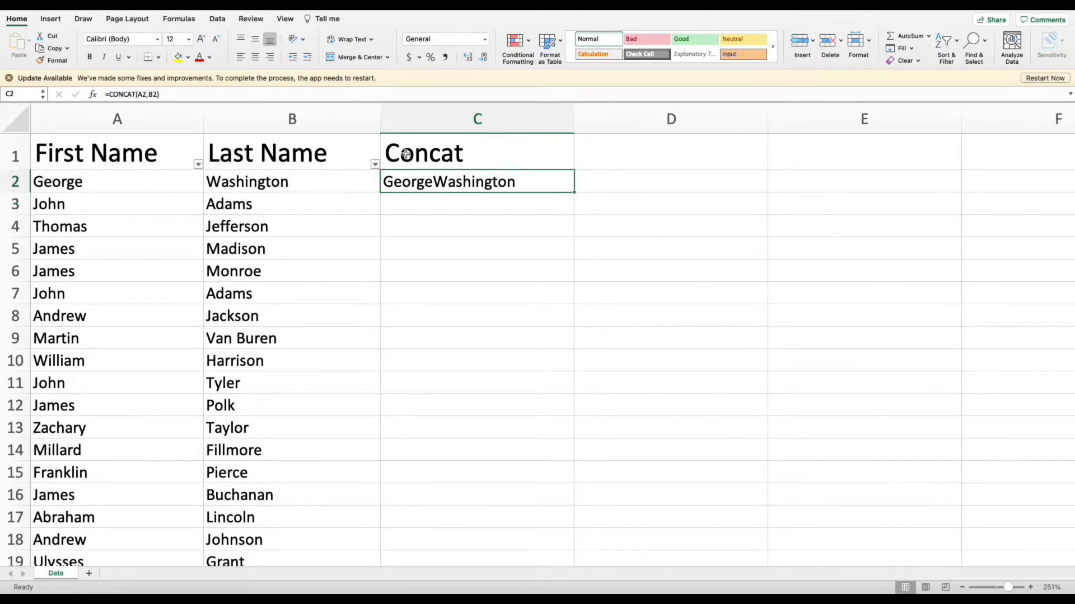
{"action": "left_click_drag", "start_coordinate": [208, 94], "coordinate": [138, 95]}
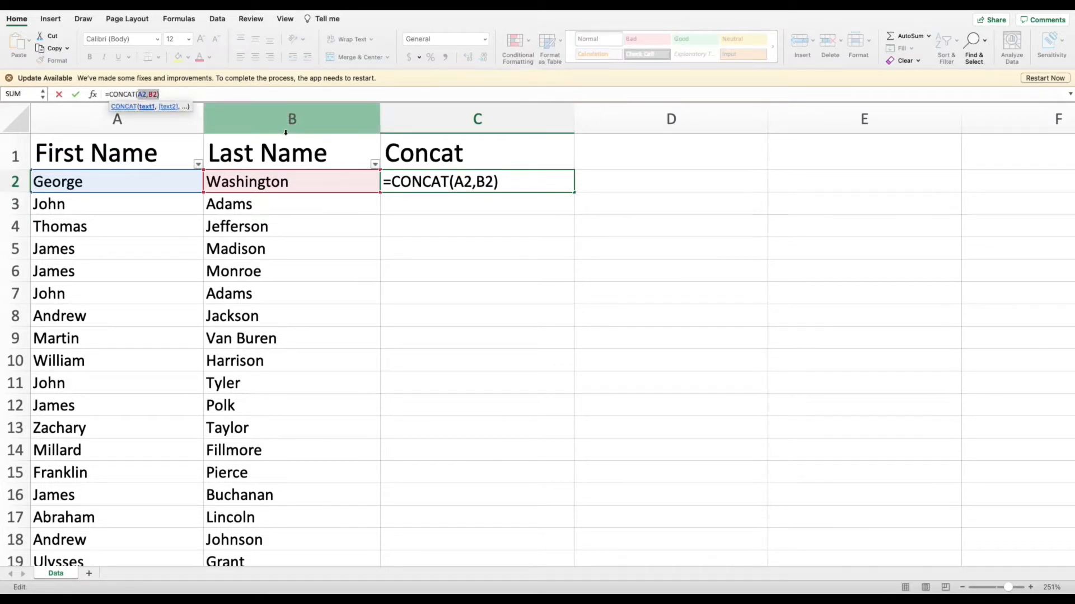
{"action": "type", "text": "A2"}
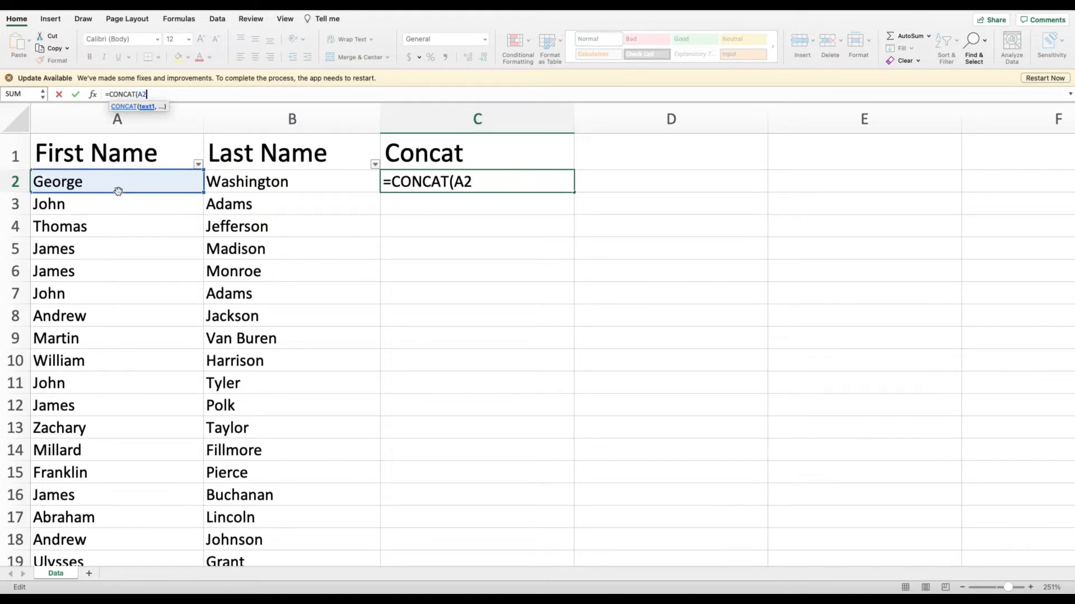
{"action": "type", "text": ","}
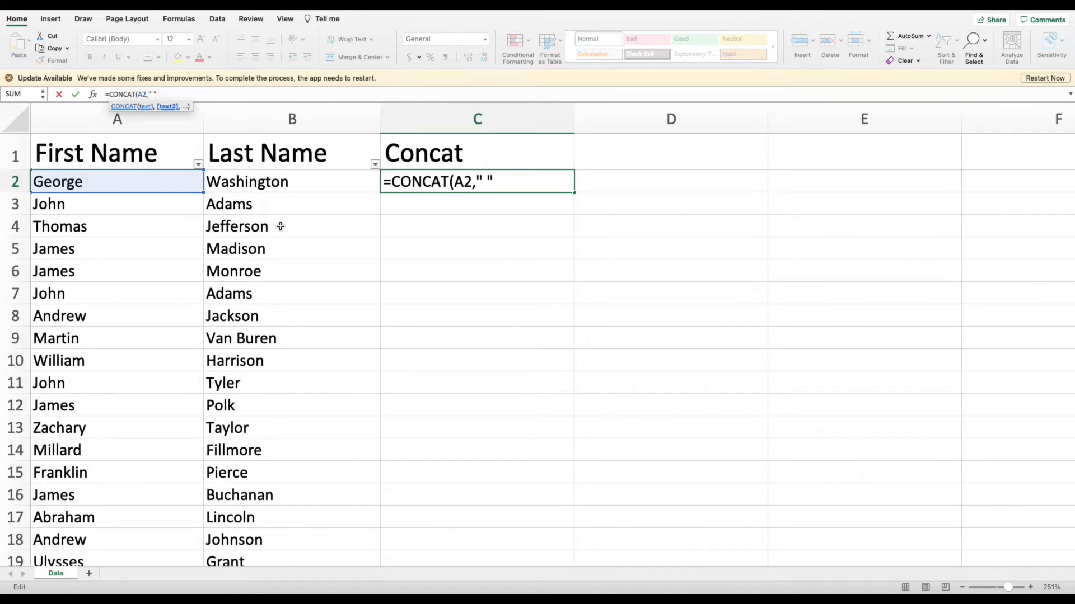
{"action": "type", "text": ","}
{"action": "left_click", "coordinate": [235, 173]}
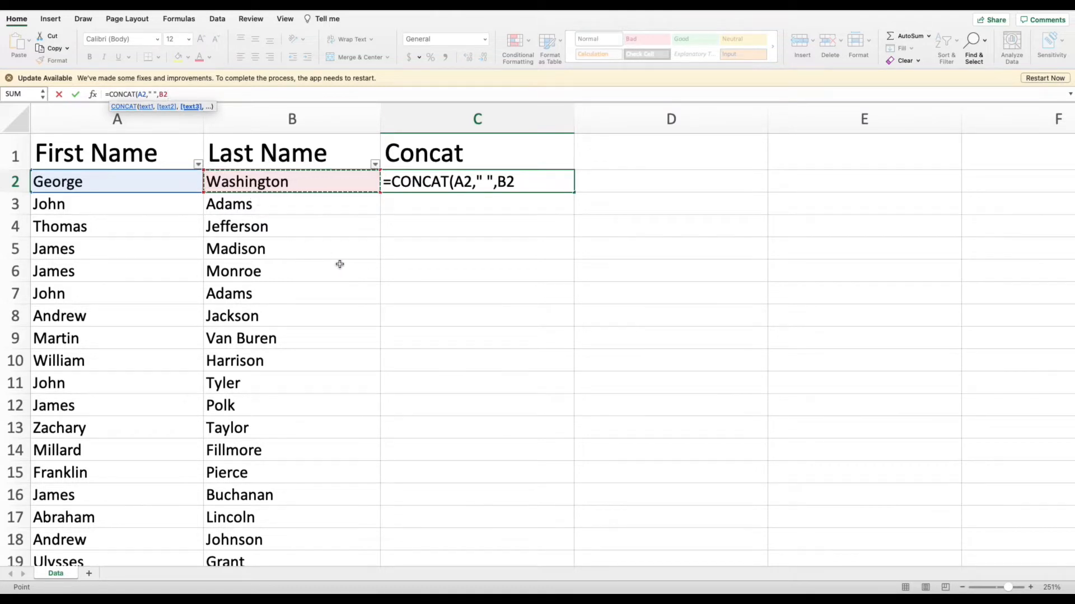
{"action": "type", "text": ")"}
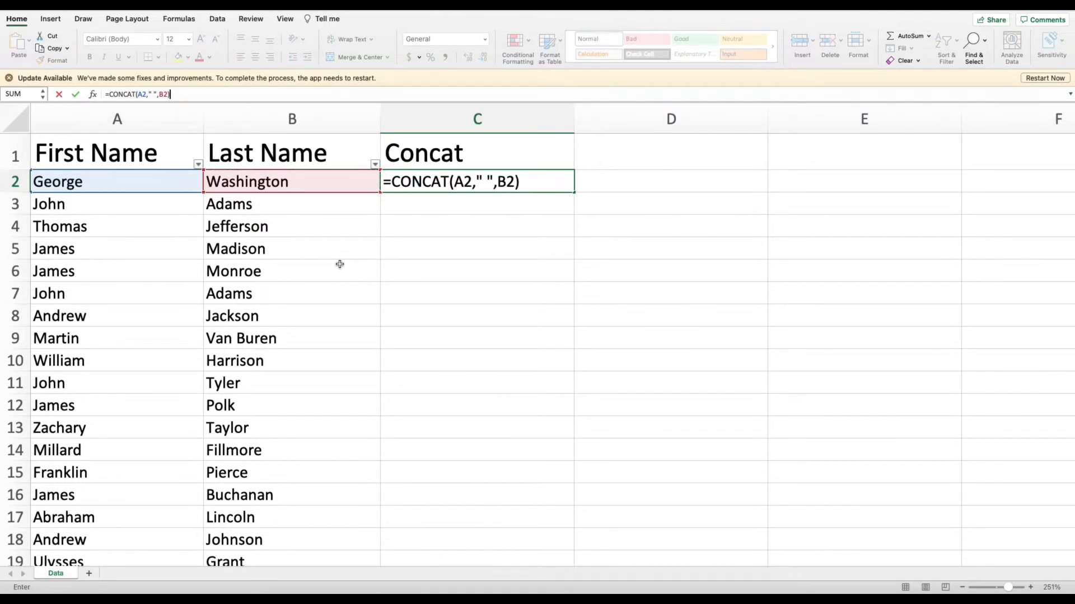
{"action": "key", "text": "Return"}
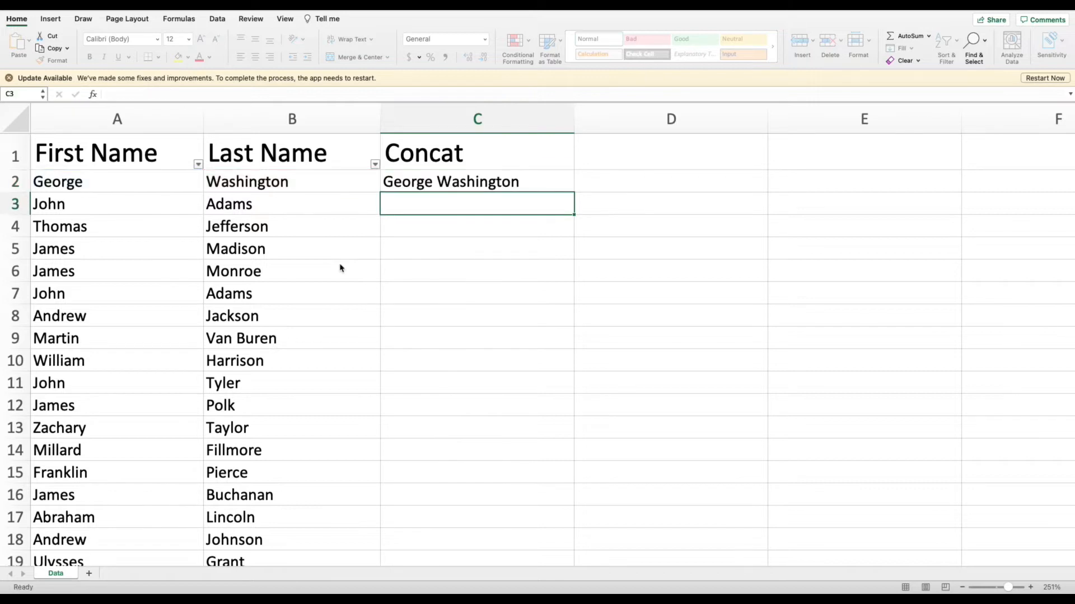
- Change the separator text in the C2 formula to " / ", giving =CONCAT(A2," / ",B2)
{"action": "left_click", "coordinate": [454, 187]}
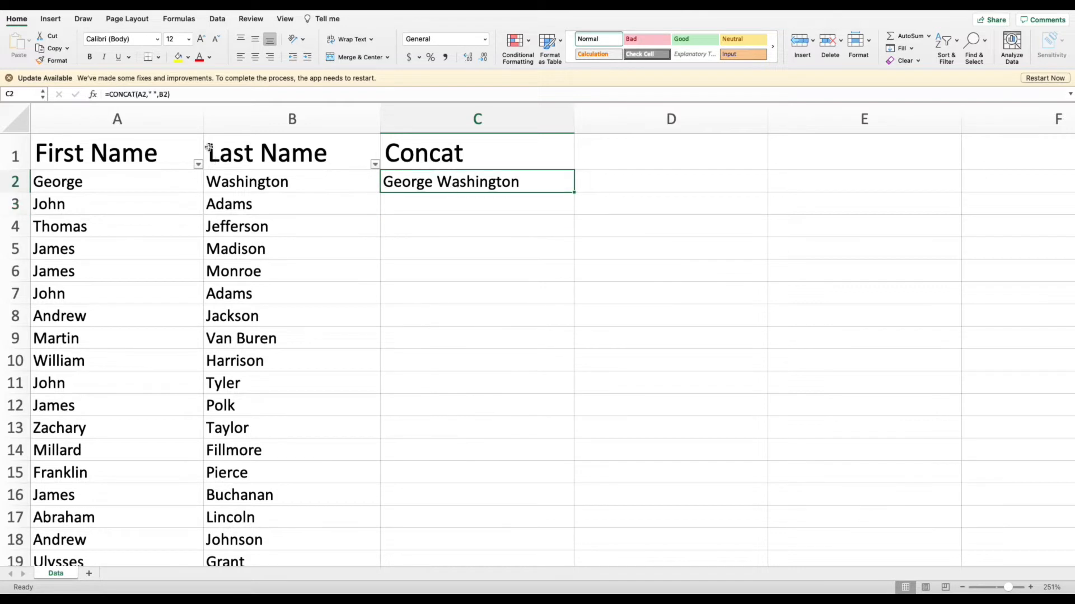
{"action": "left_click", "coordinate": [154, 94]}
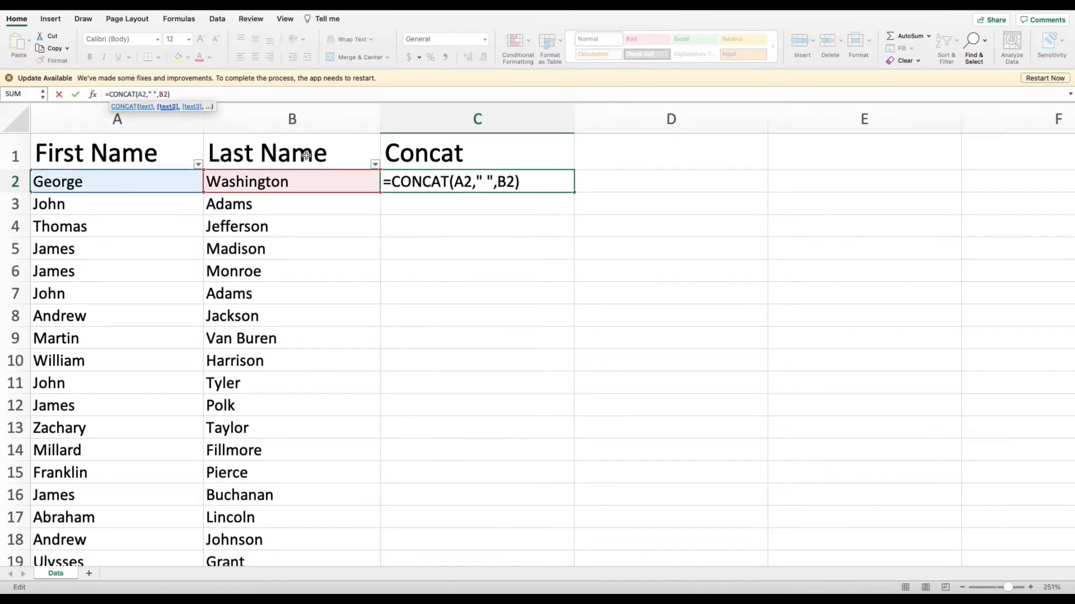
{"action": "type", "text": "/"}
{"action": "key", "text": "Return"}
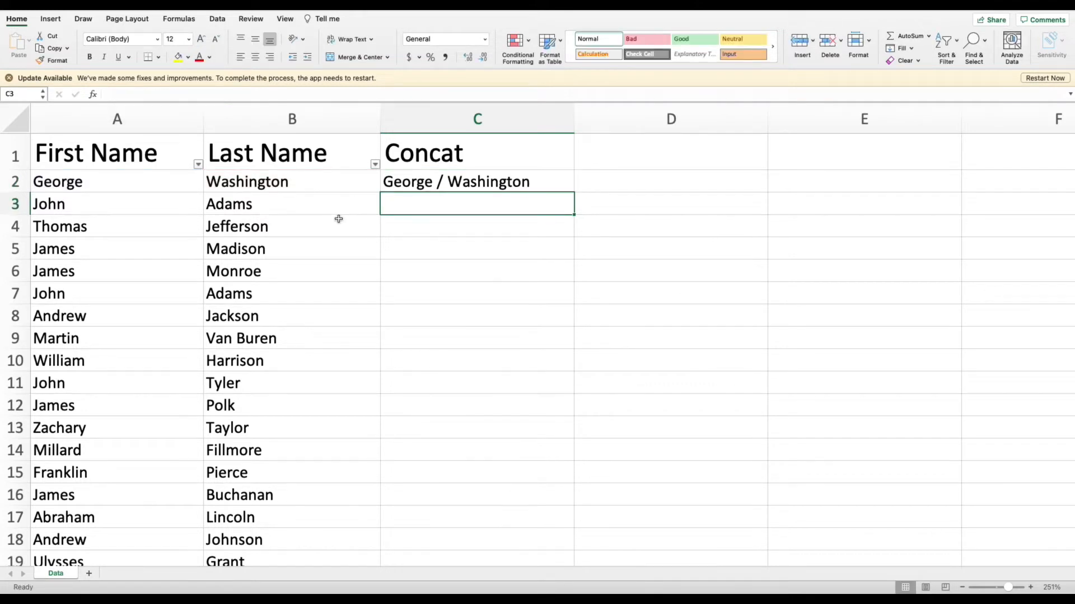
- Clear cell C2 and enter =CONCAT(A2:A15) to join the first names in that range
{"action": "left_click", "coordinate": [476, 183]}
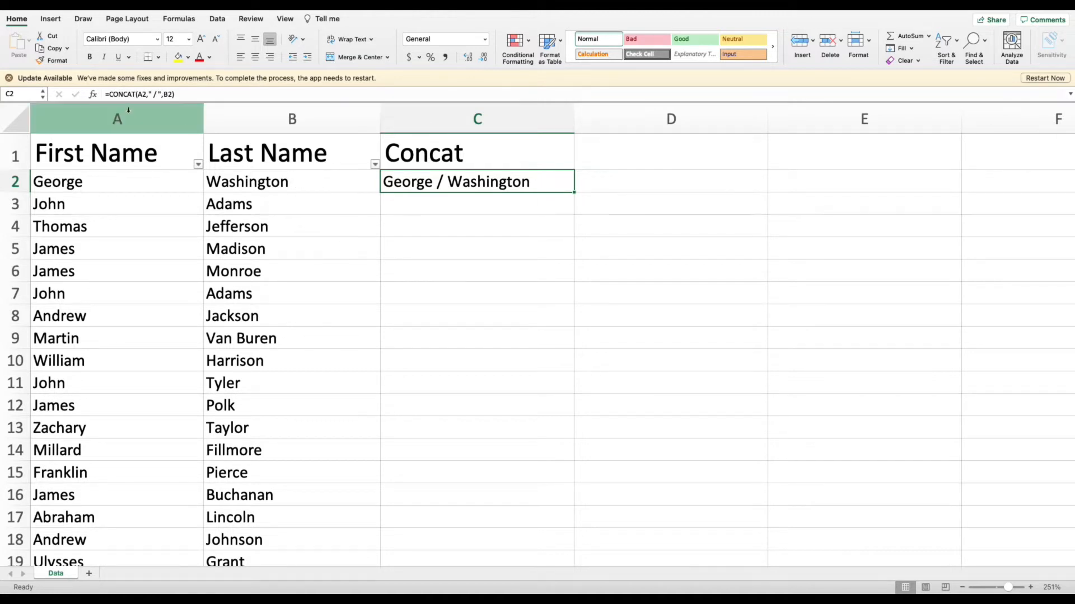
{"action": "key", "text": "Delete"}
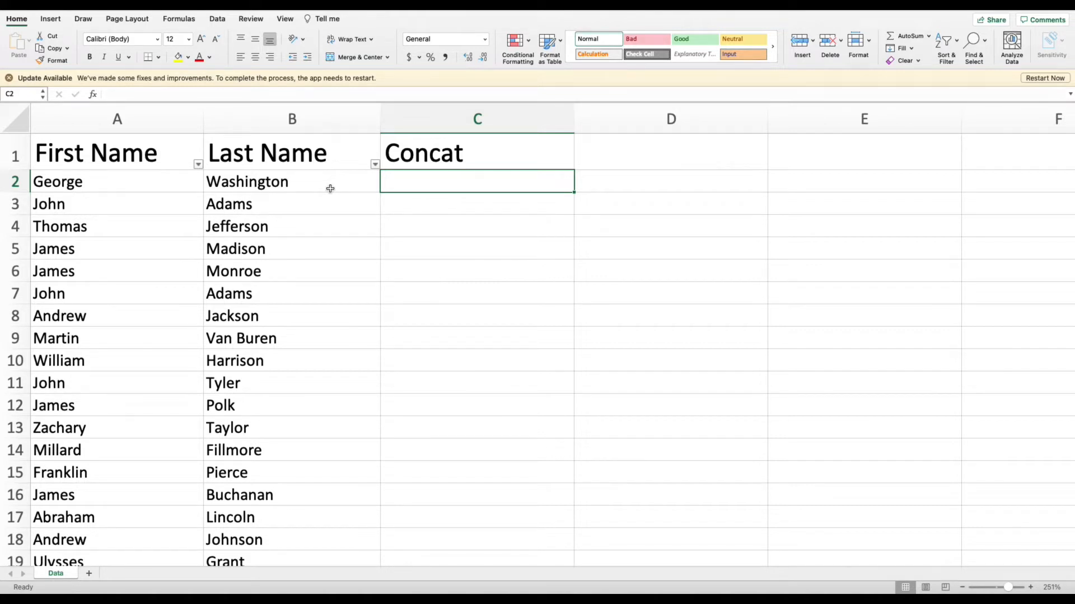
{"action": "type", "text": "=("}
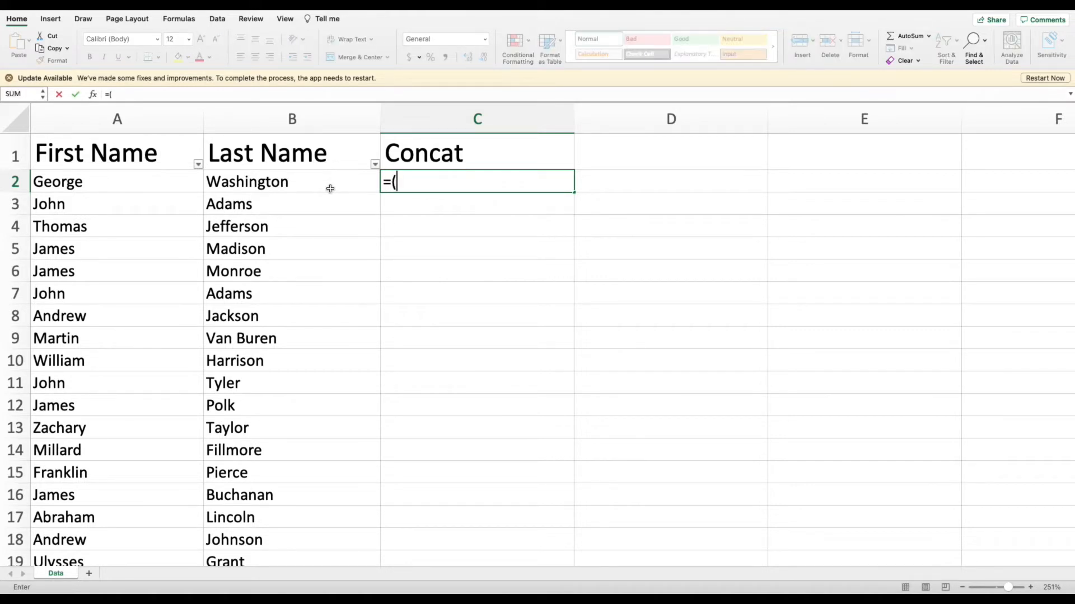
{"action": "key", "text": "BackSpace"}
{"action": "type", "text": "concat"}
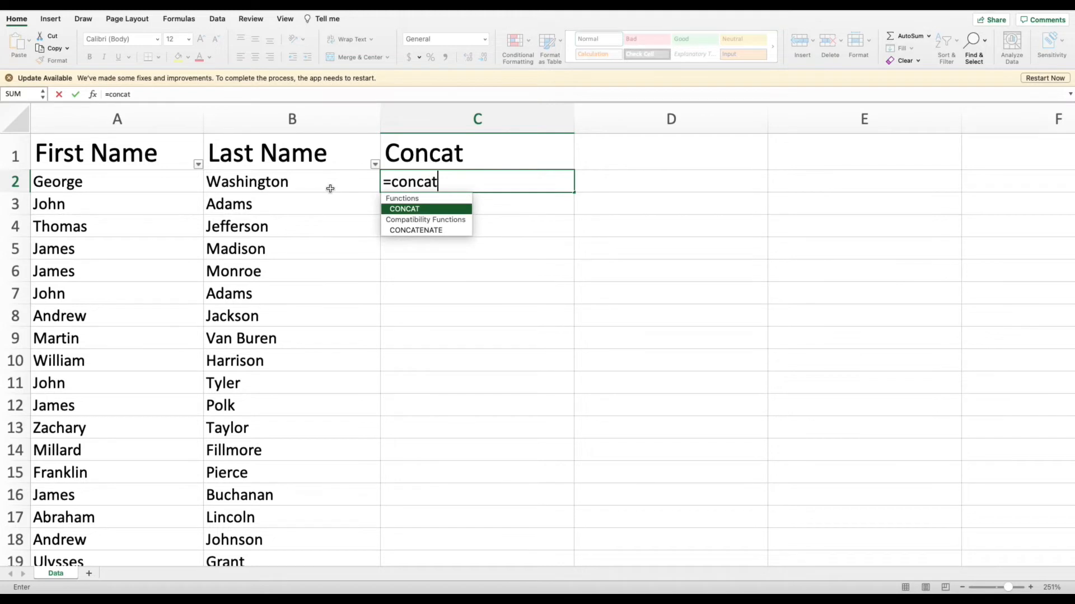
{"action": "type", "text": "("}
{"action": "left_click_drag", "start_coordinate": [168, 178], "coordinate": [163, 463]}
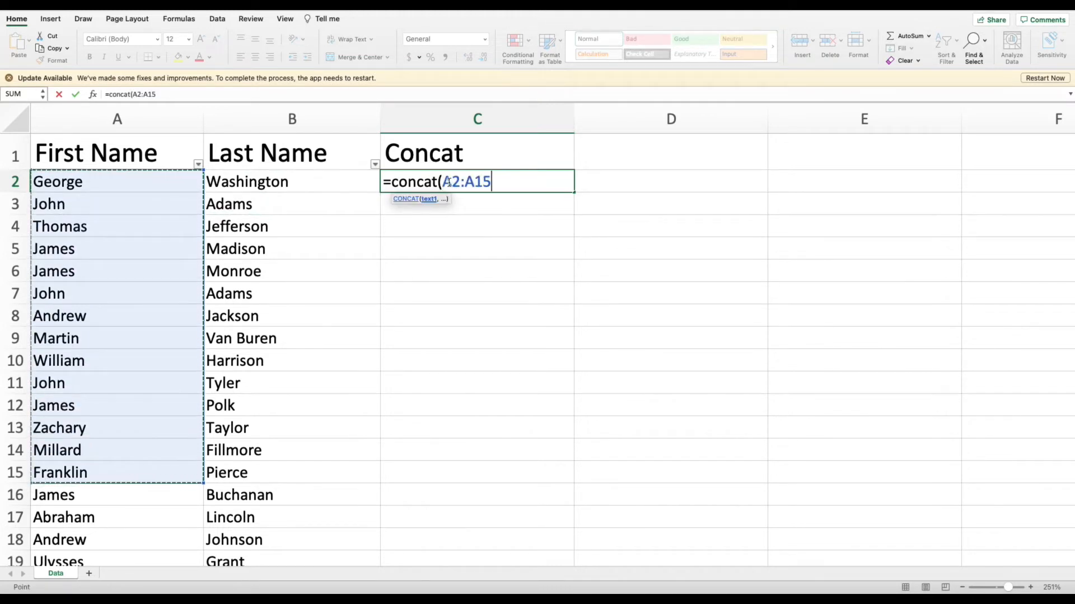
{"action": "type", "text": ")"}
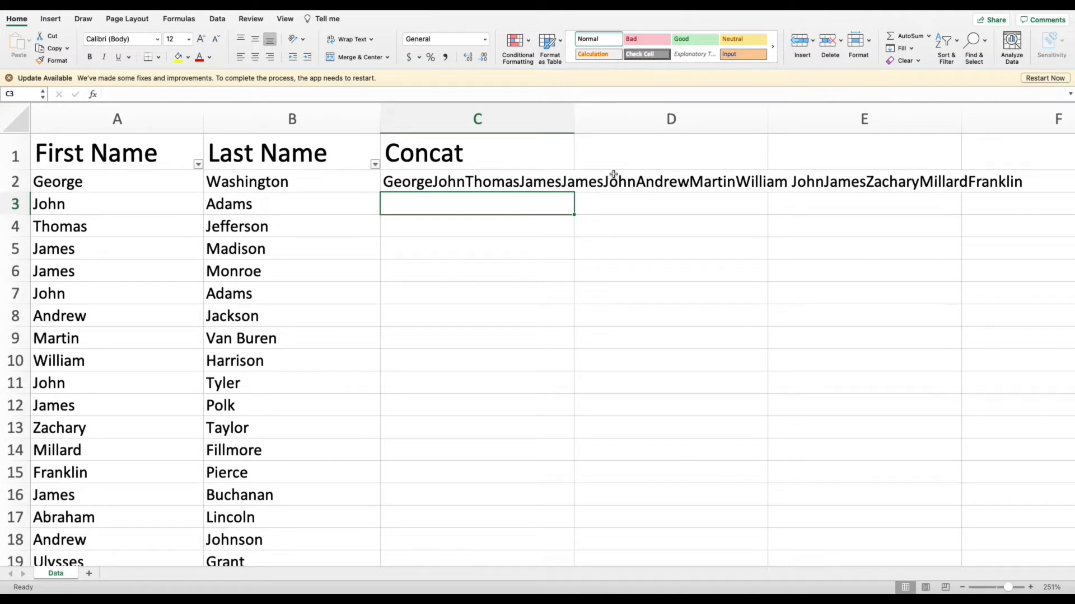
- Edit the C2 formula to =CONCAT(A2," ,",A3), joining two first names with a space and comma between them
{"action": "left_click", "coordinate": [432, 181]}
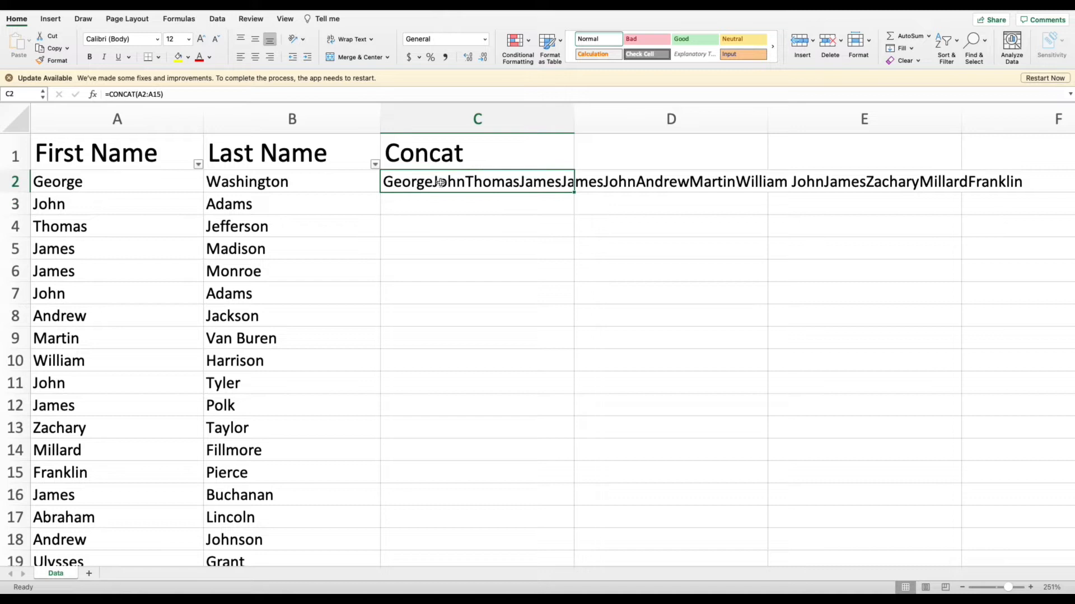
{"action": "left_click", "coordinate": [166, 94]}
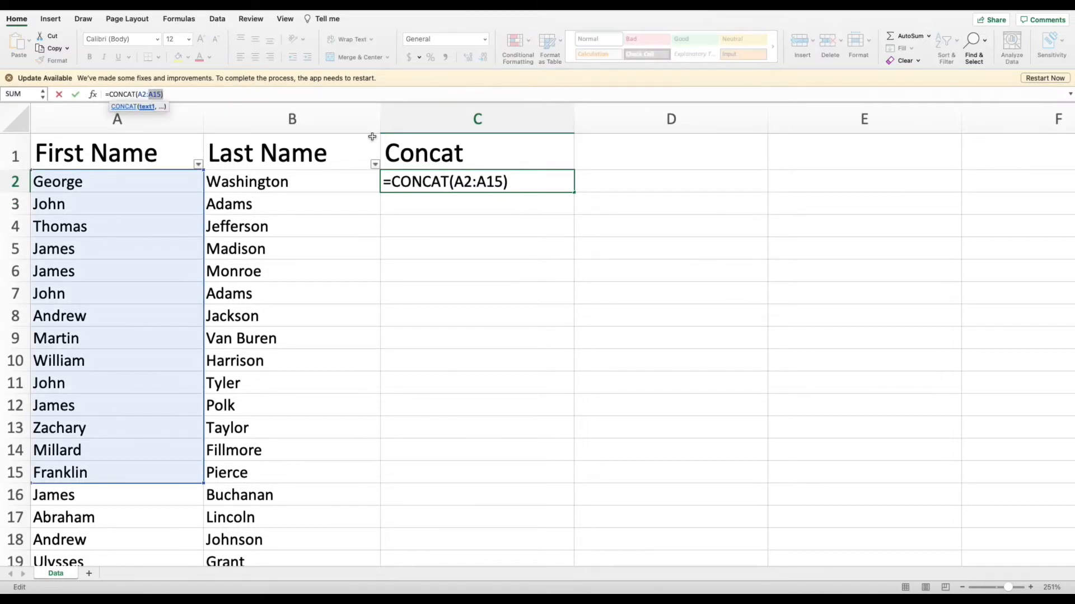
{"action": "key", "text": "BackSpace"}
{"action": "key", "text": "BackSpace"}
{"action": "key", "text": "BackSpace"}
{"action": "key", "text": "BackSpace"}
{"action": "key", "text": "BackSpace"}
{"action": "type", "text": ","}
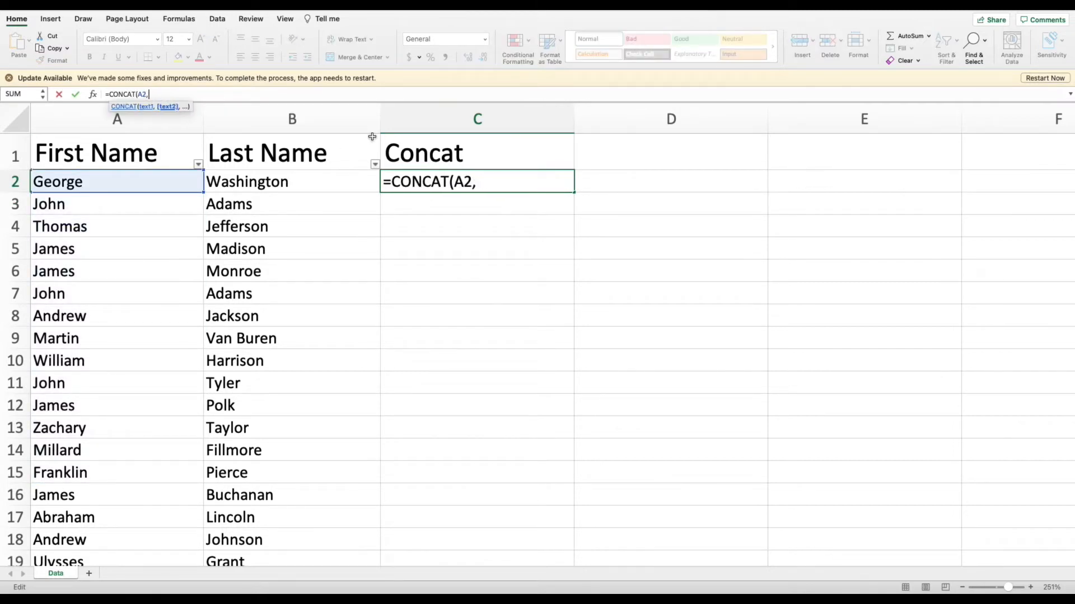
{"action": "type", "text": "\" ,\","}
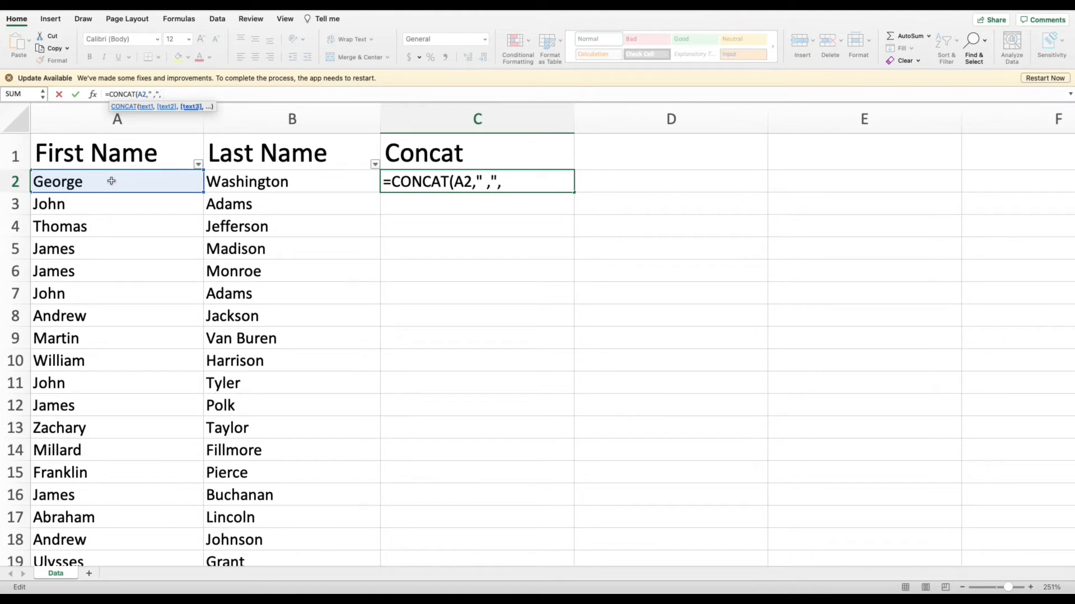
{"action": "key", "text": "BackSpace"}
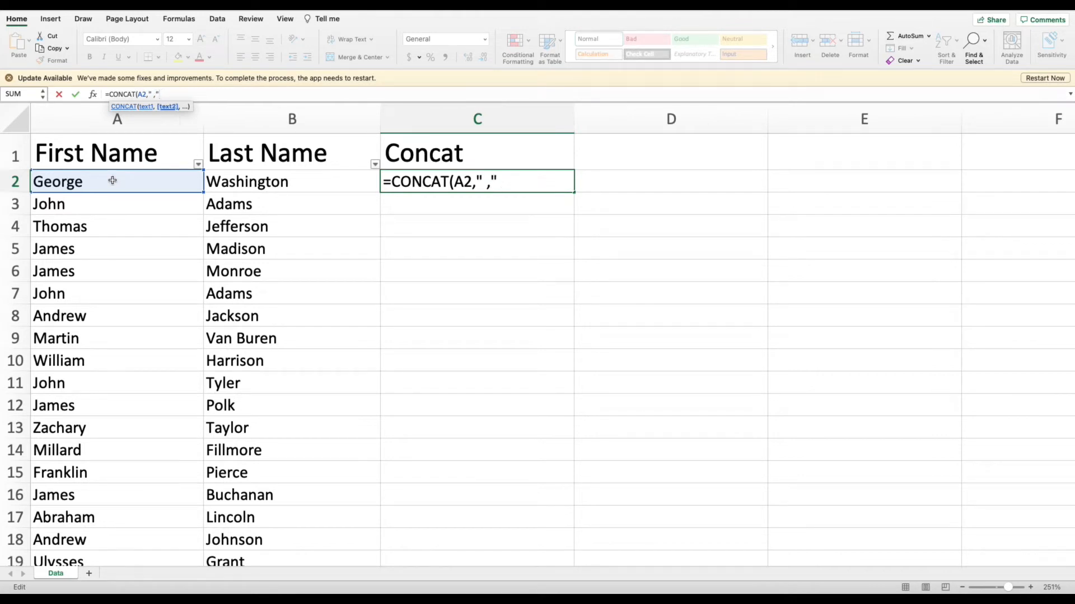
{"action": "type", "text": ","}
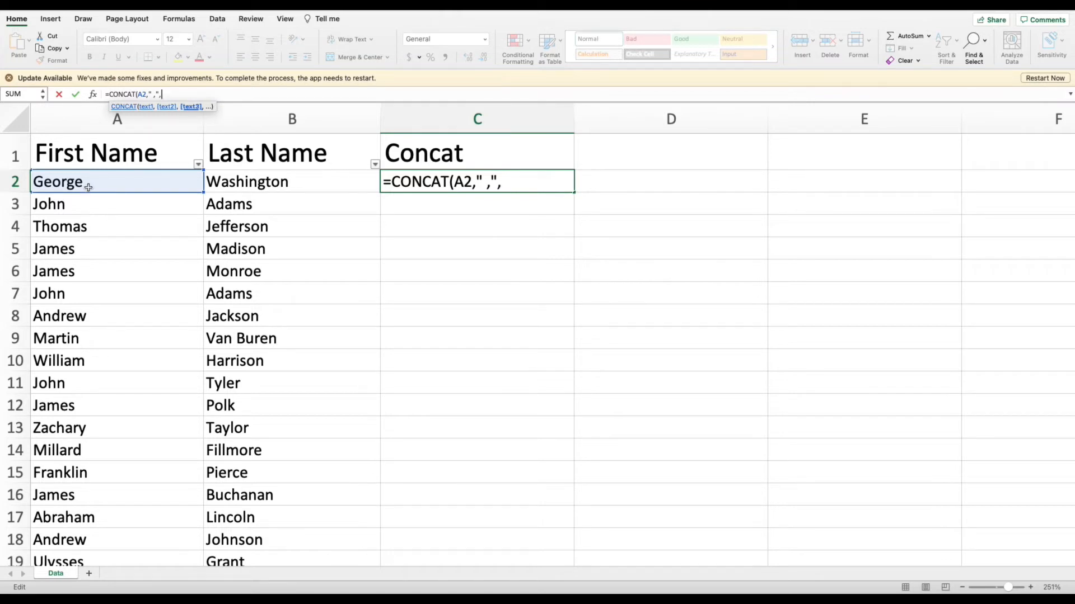
{"action": "left_click", "coordinate": [87, 208]}
{"action": "key", "text": "Return"}
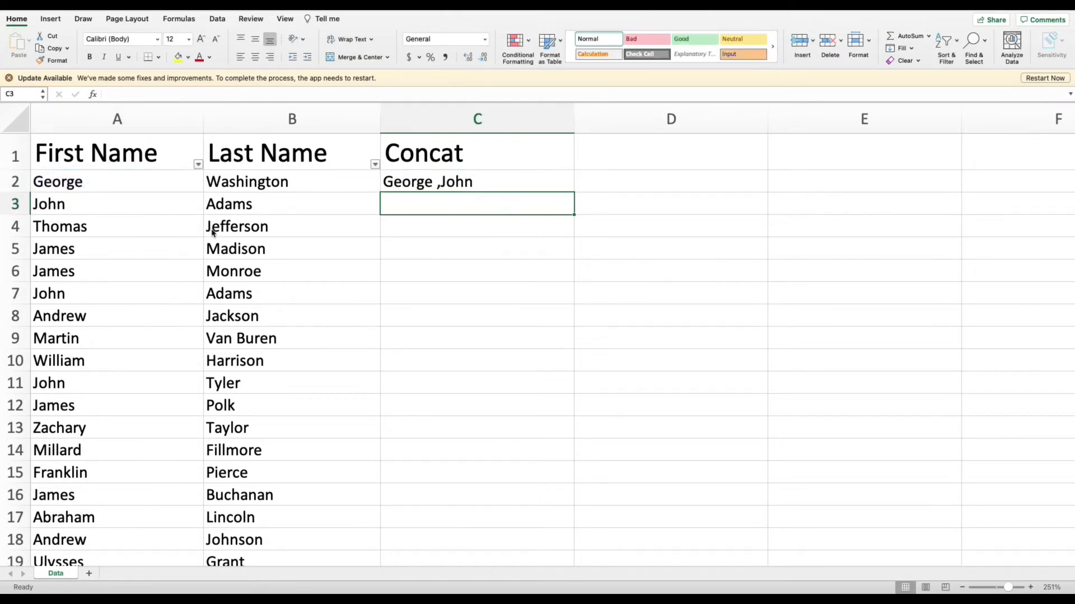
{"action": "left_click", "coordinate": [476, 183]}
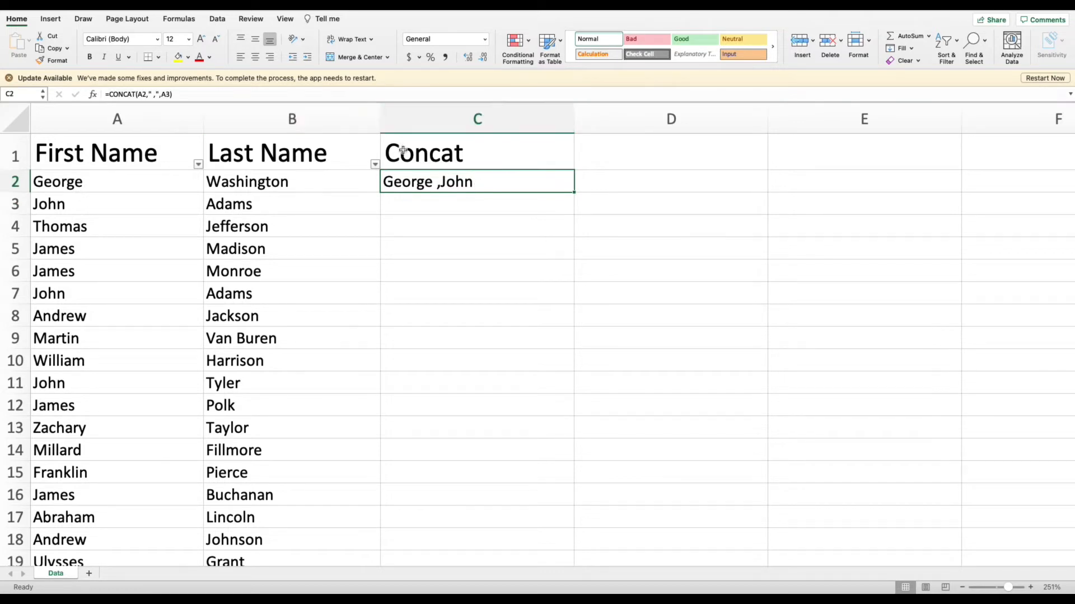
- Replace the C2 formula with =CONCAT(TRANSPOSE(A2:A15)&", ") to join the first names with a comma and space after each
{"action": "left_click_drag", "start_coordinate": [246, 94], "coordinate": [104, 94]}
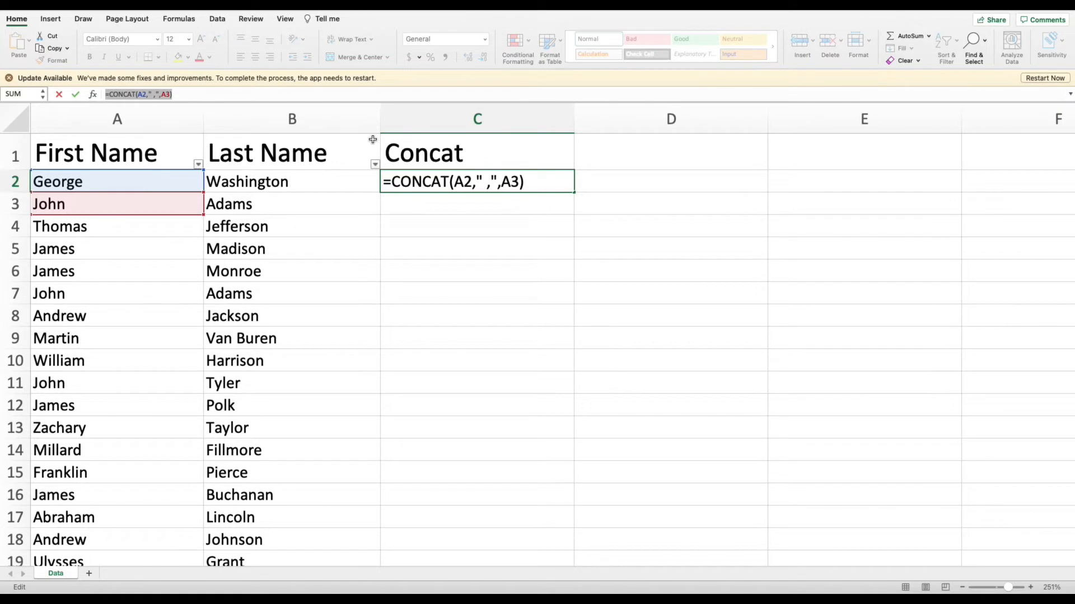
{"action": "type", "text": "="}
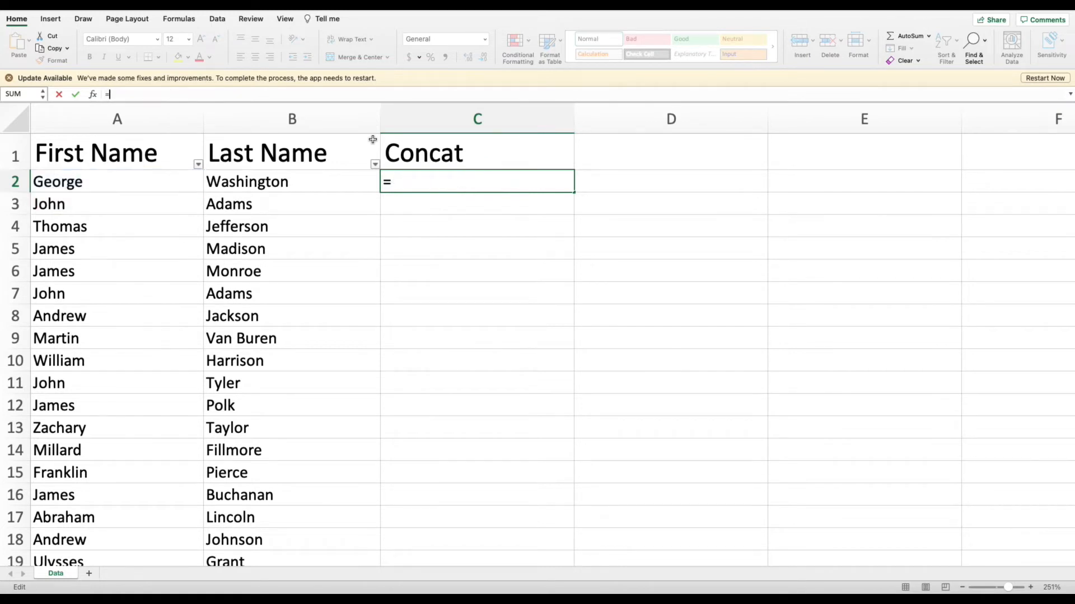
{"action": "type", "text": "concat"}
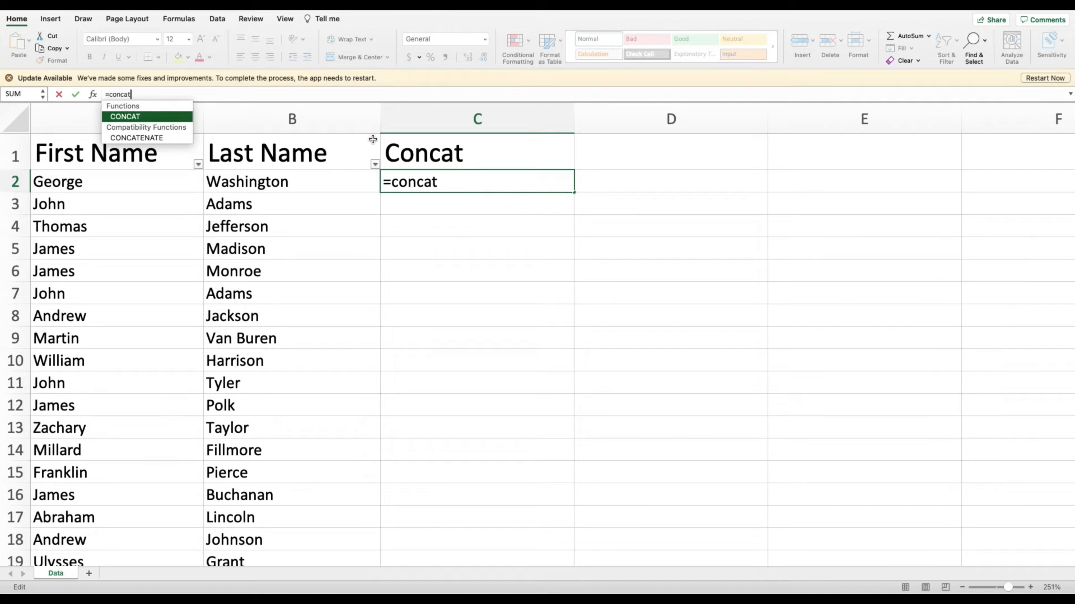
{"action": "type", "text": "("}
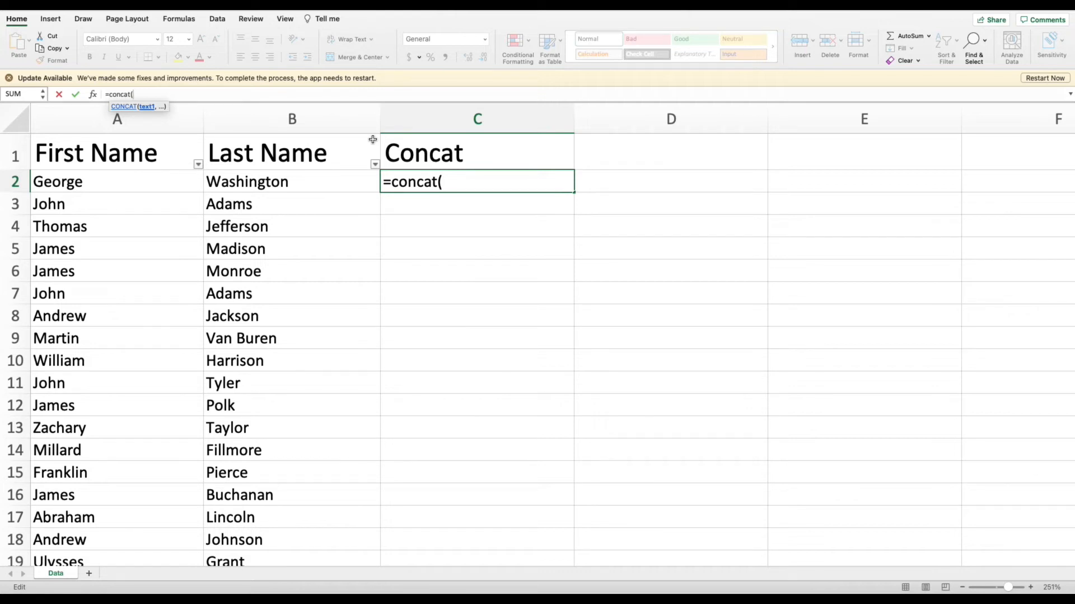
{"action": "type", "text": "tran"}
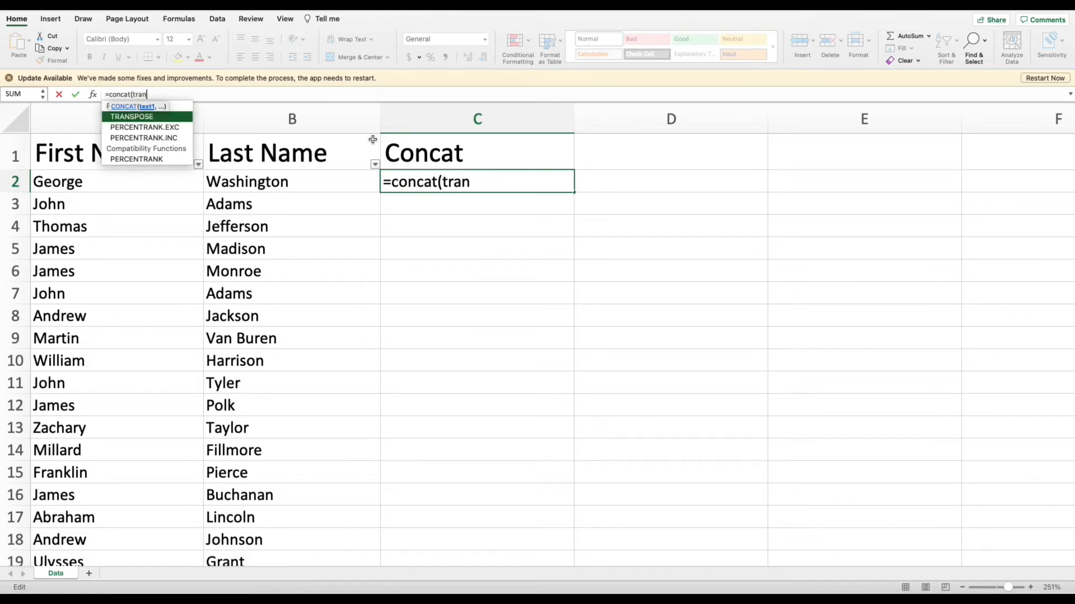
{"action": "type", "text": "spose"}
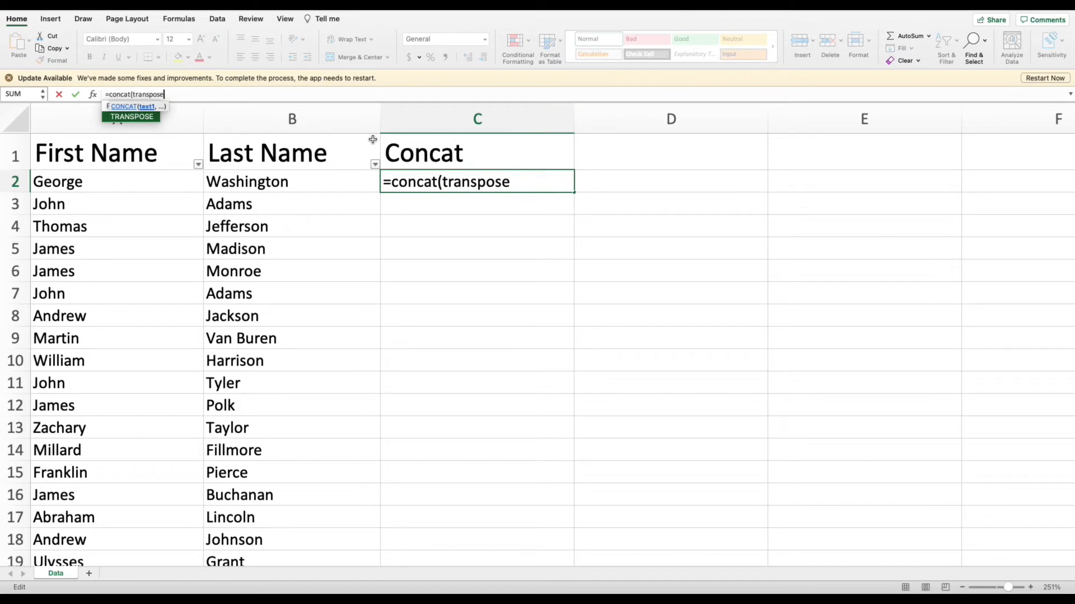
{"action": "type", "text": "("}
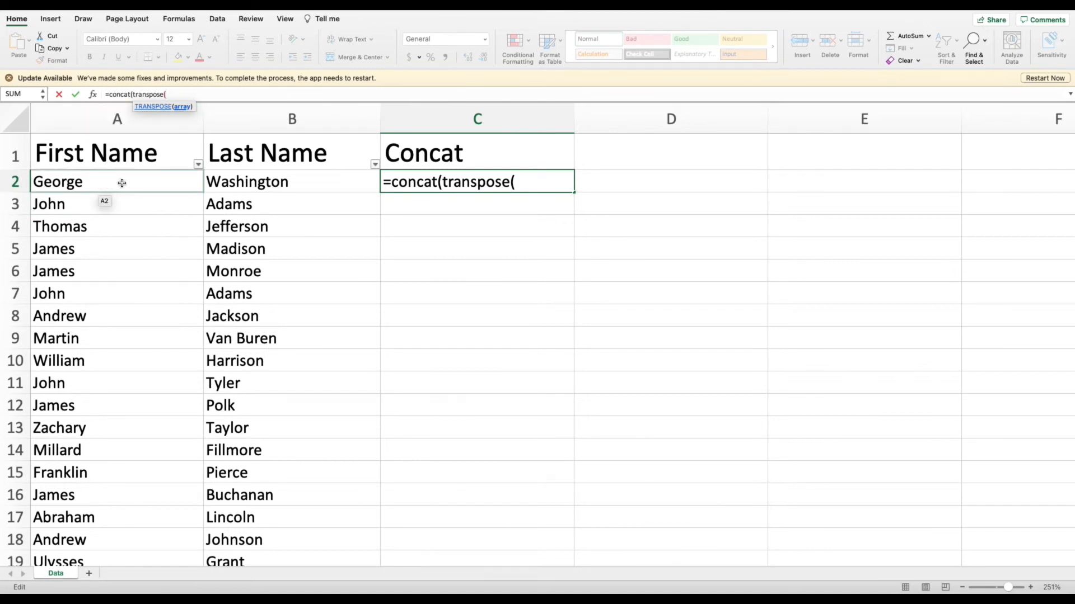
{"action": "left_click_drag", "start_coordinate": [100, 183], "coordinate": [138, 480]}
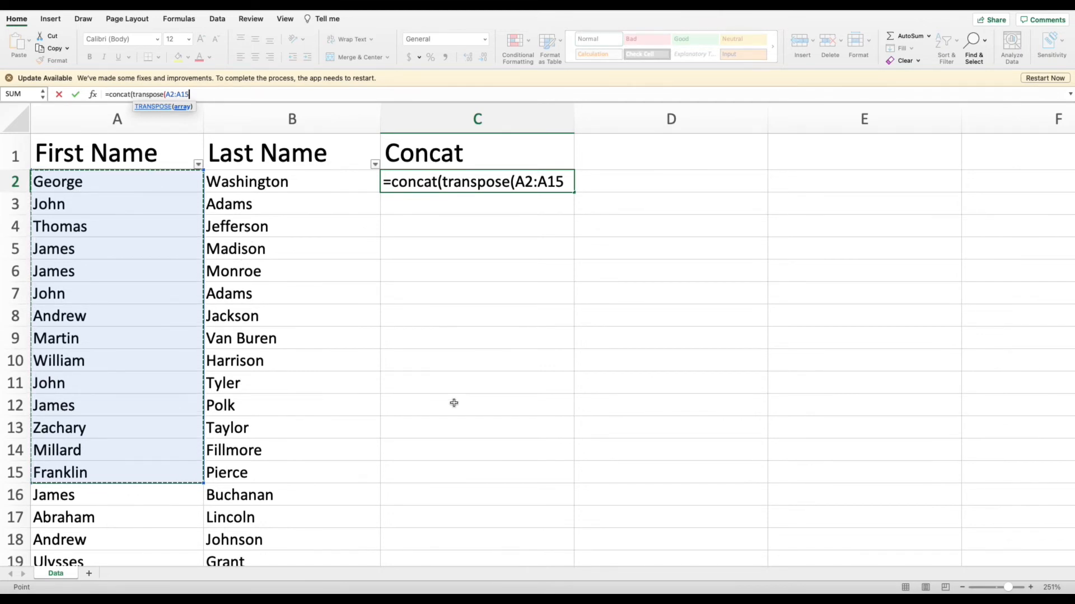
{"action": "type", "text": ")"}
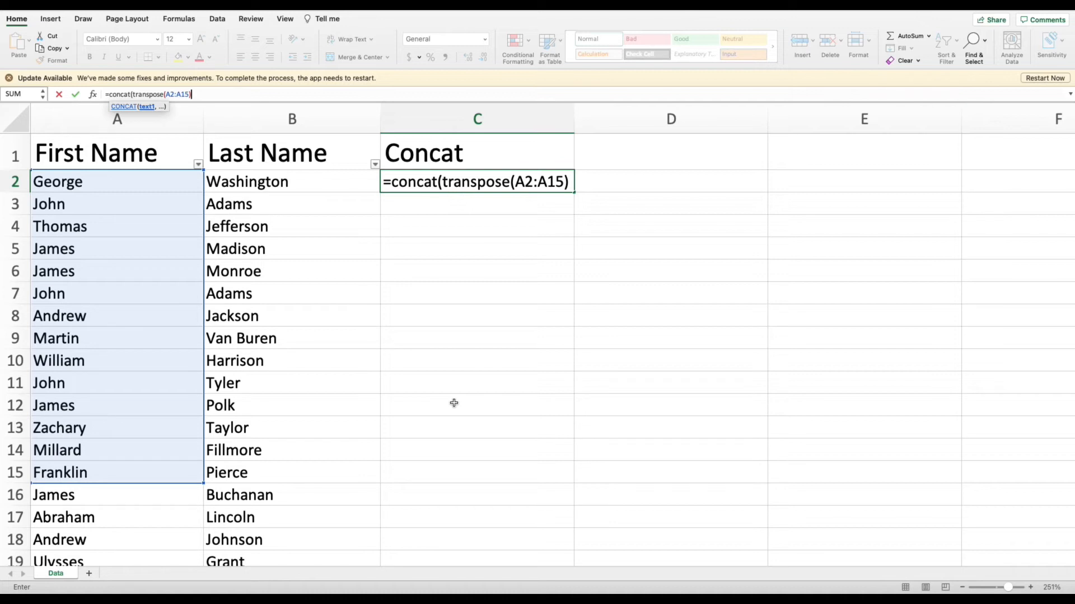
{"action": "type", "text": "&"}
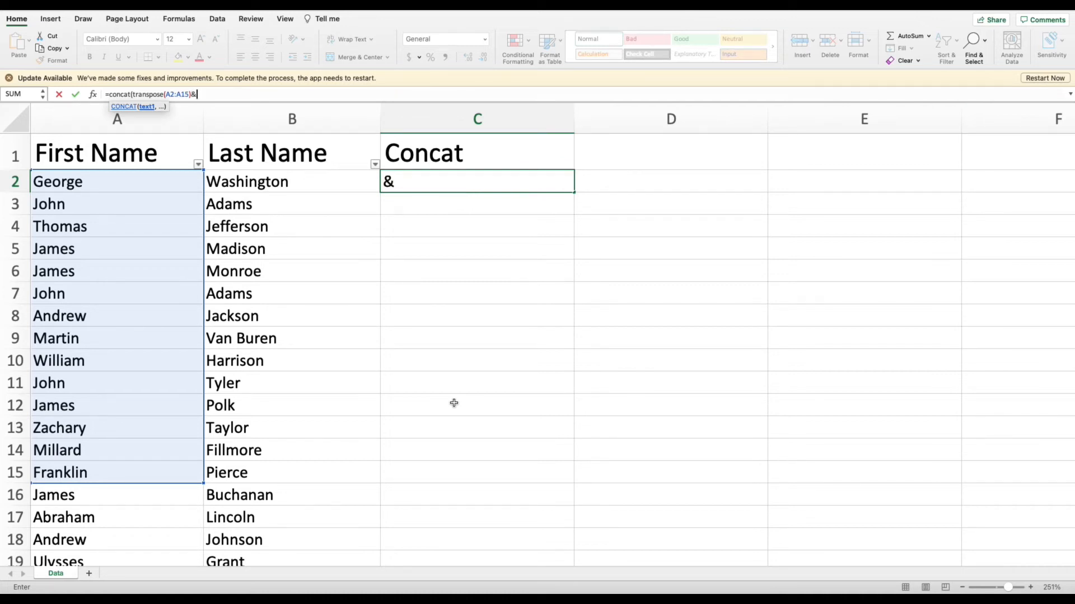
{"action": "type", "text": "\""}
{"action": "type", "text": ", \")"}
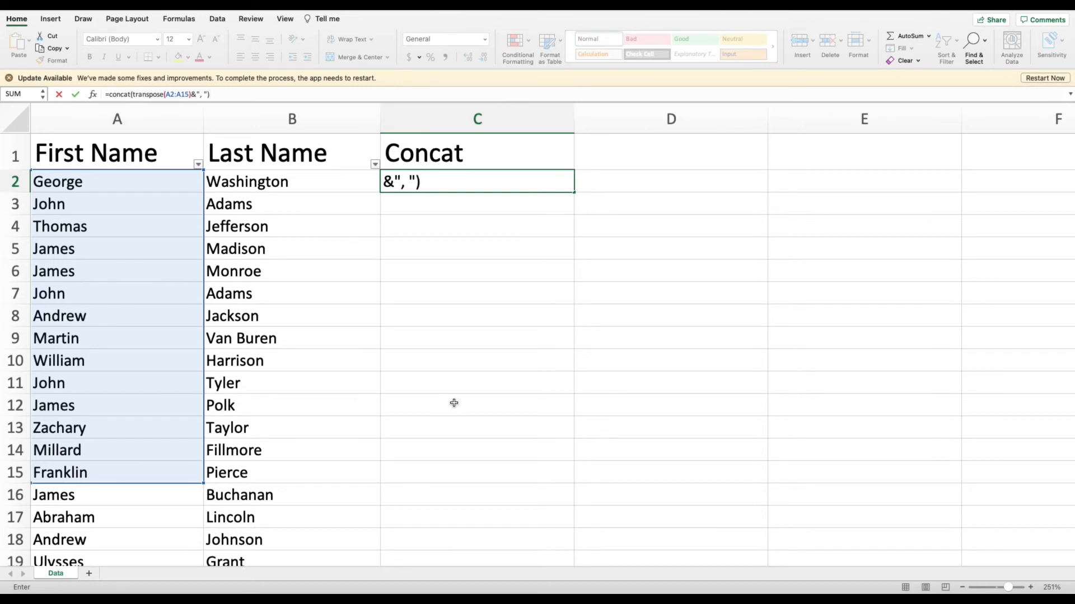
{"action": "key", "text": "Return"}
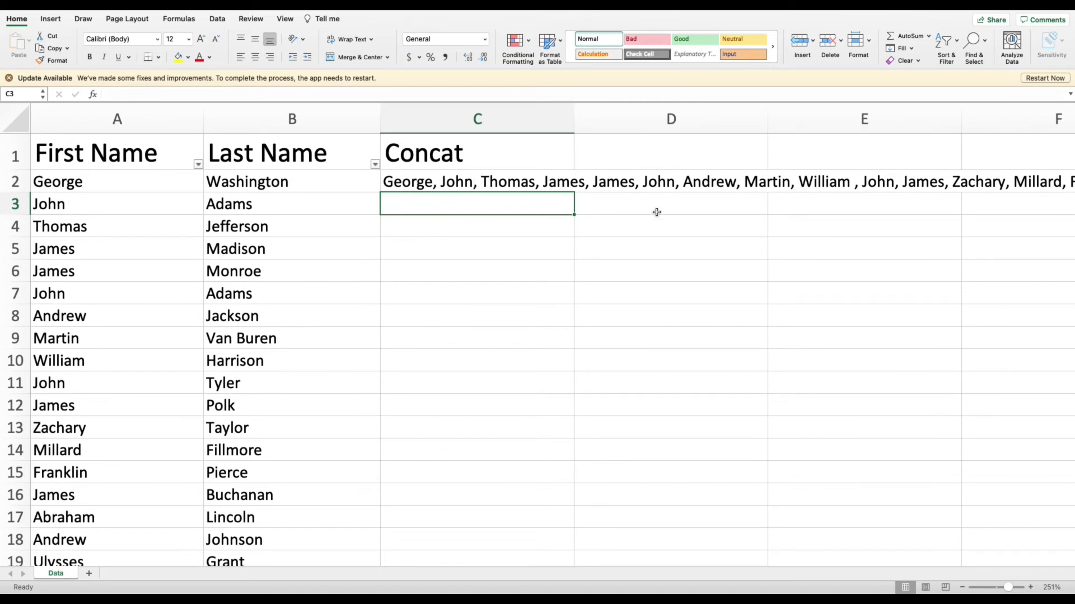
- Change the comma in the C2 formula's separator text to a slash, giving =CONCAT(TRANSPOSE(A2:A15)&"/ ")
{"action": "left_click", "coordinate": [506, 183]}
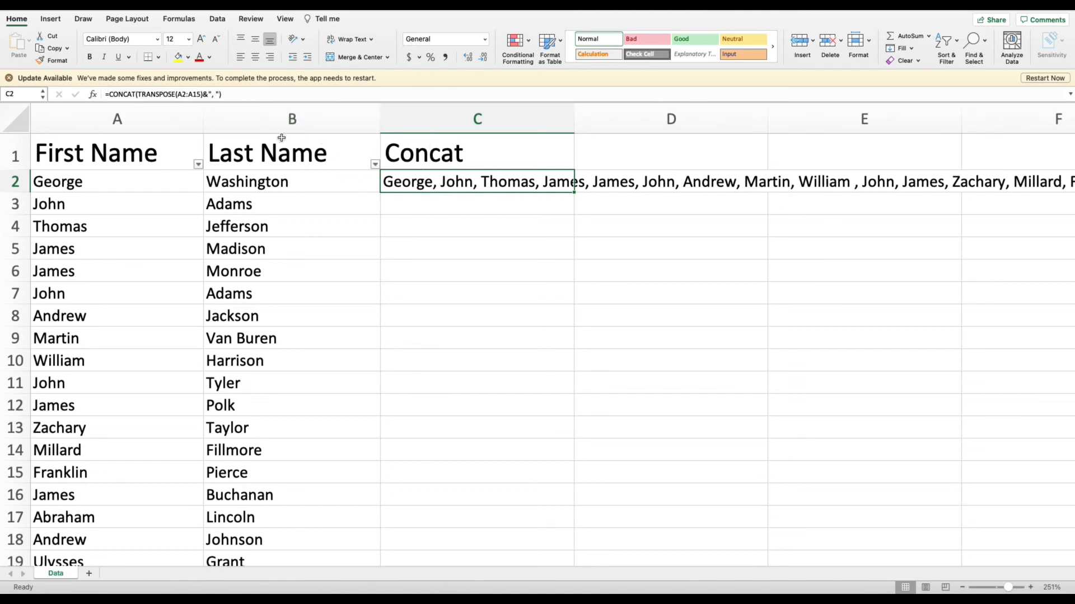
{"action": "left_click", "coordinate": [215, 94]}
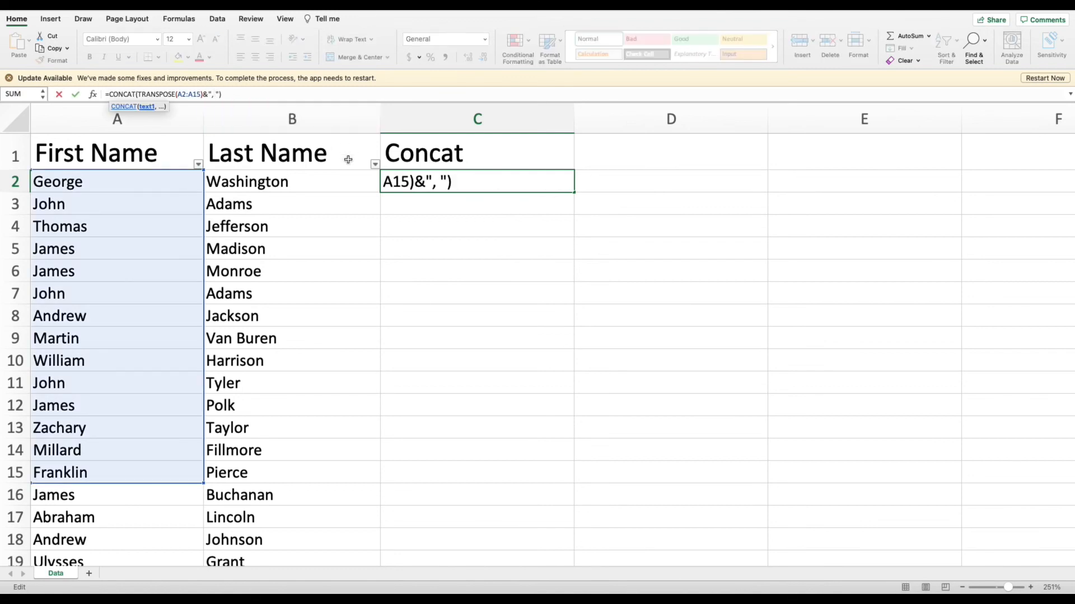
{"action": "key", "text": "BackSpace"}
{"action": "type", "text": "/"}
{"action": "key", "text": "Return"}
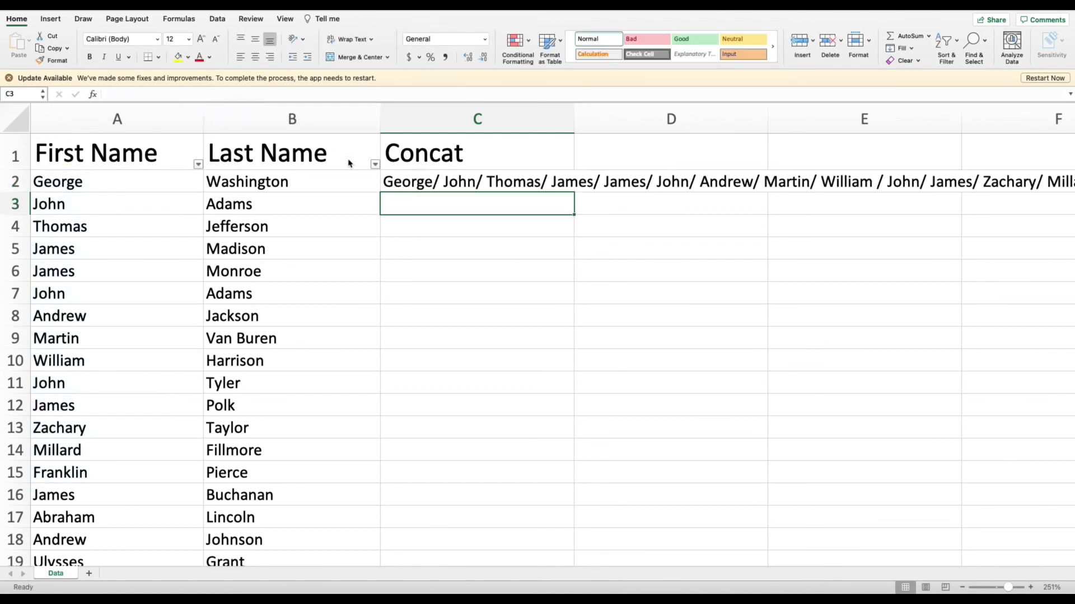